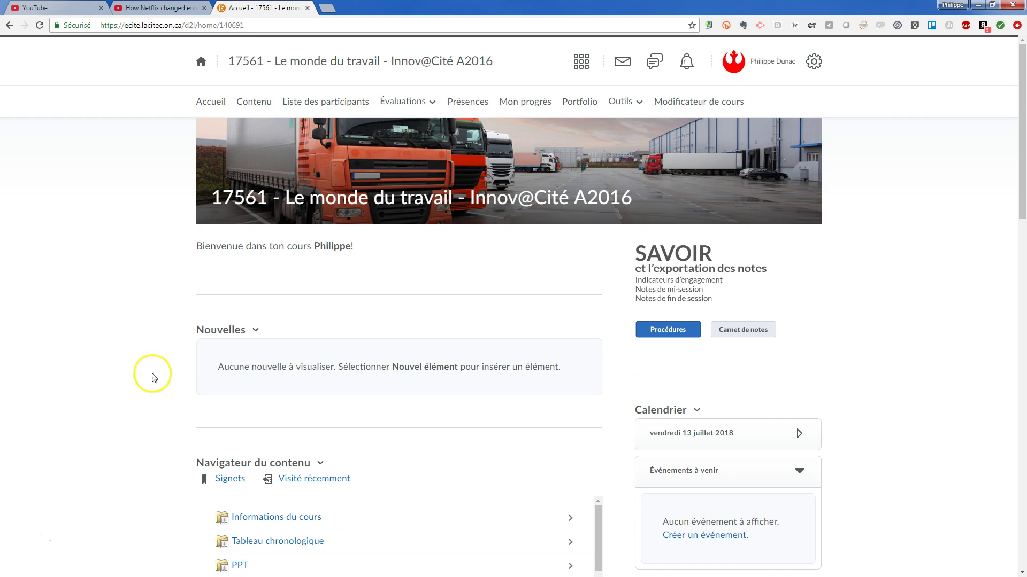
# Open the grading page for the quiz Test 1 from the course administration's questionnaires.
pyautogui.click(687, 107)
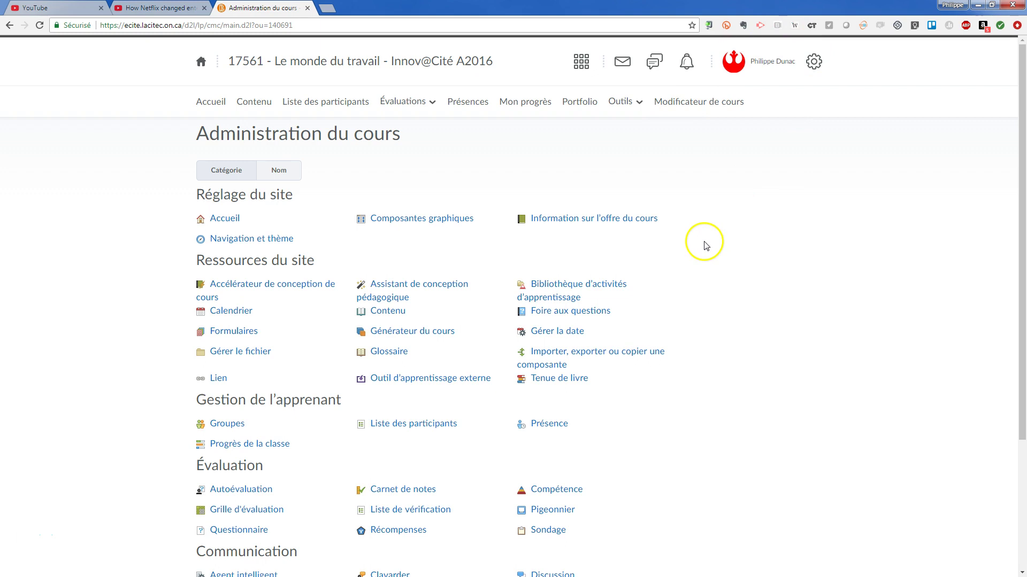
pyautogui.scroll(-1, 323, 412)
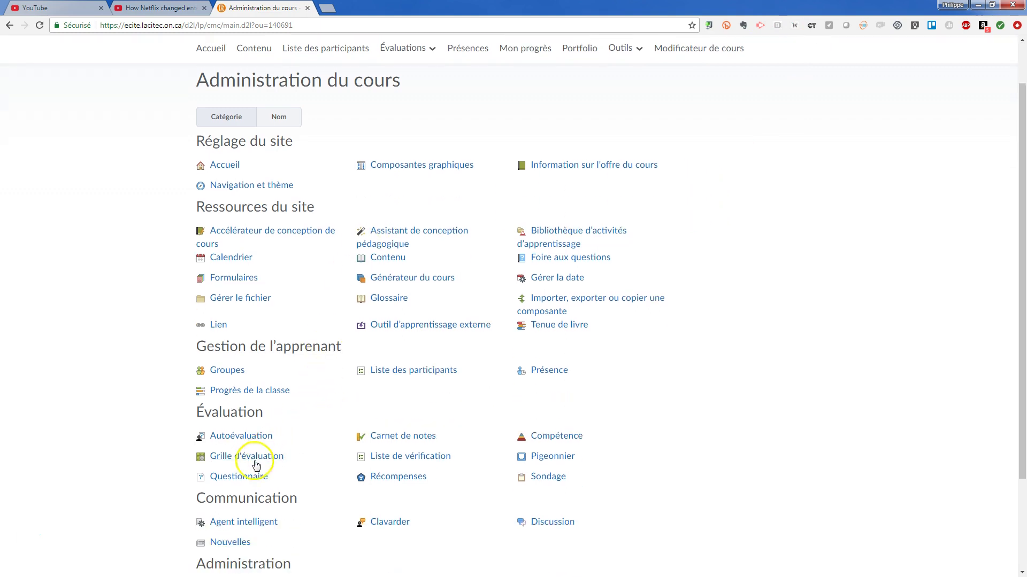
pyautogui.click(234, 478)
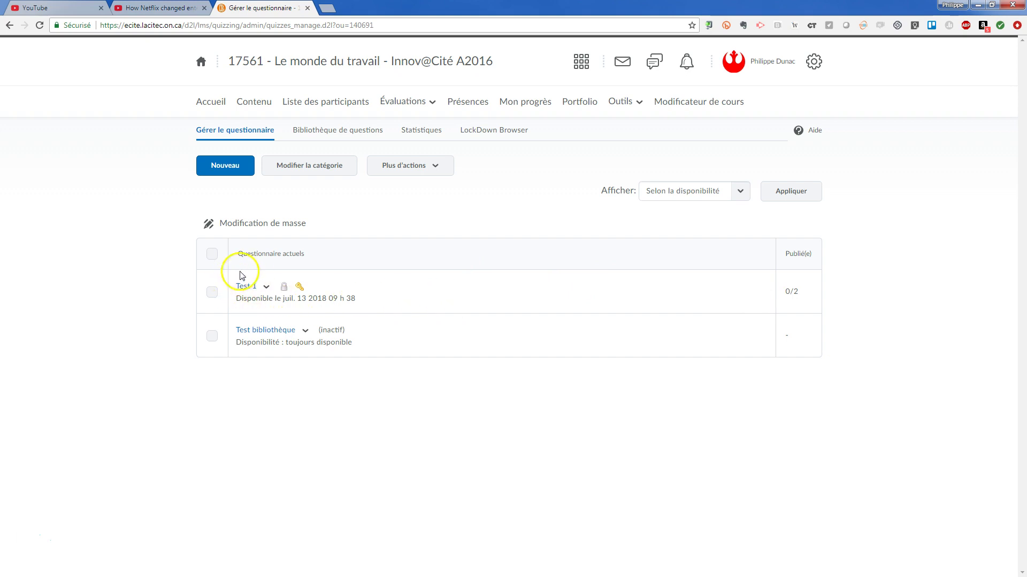
pyautogui.click(266, 288)
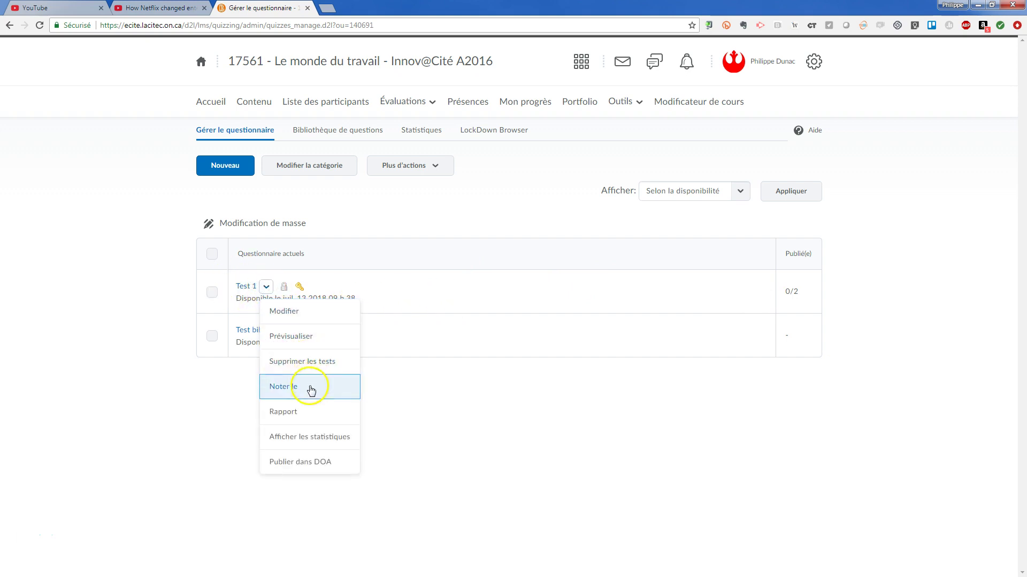
pyautogui.click(329, 388)
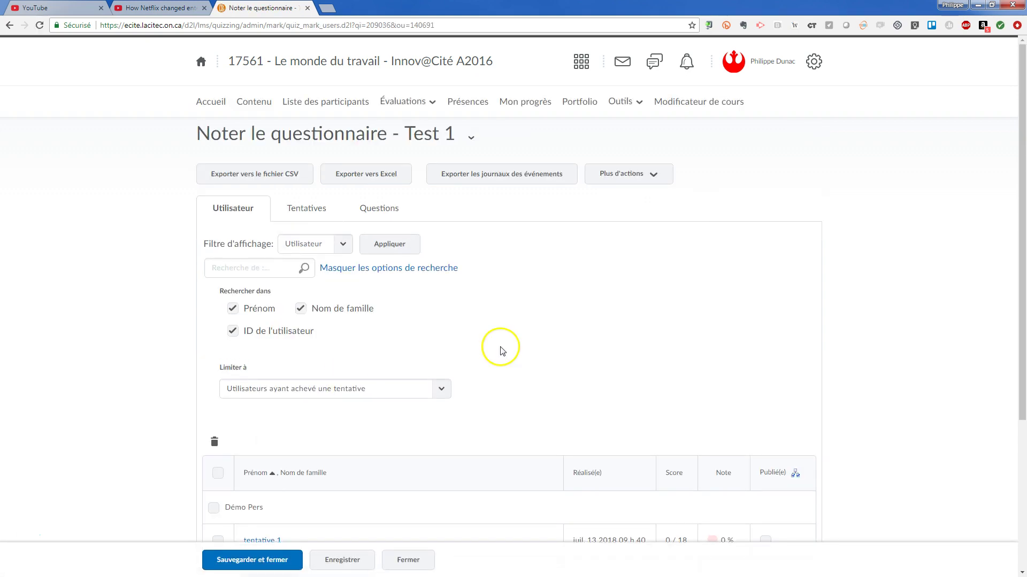
# Open Tentative 1 of the second listed participant for grading.
pyautogui.scroll(-4, 496, 348)
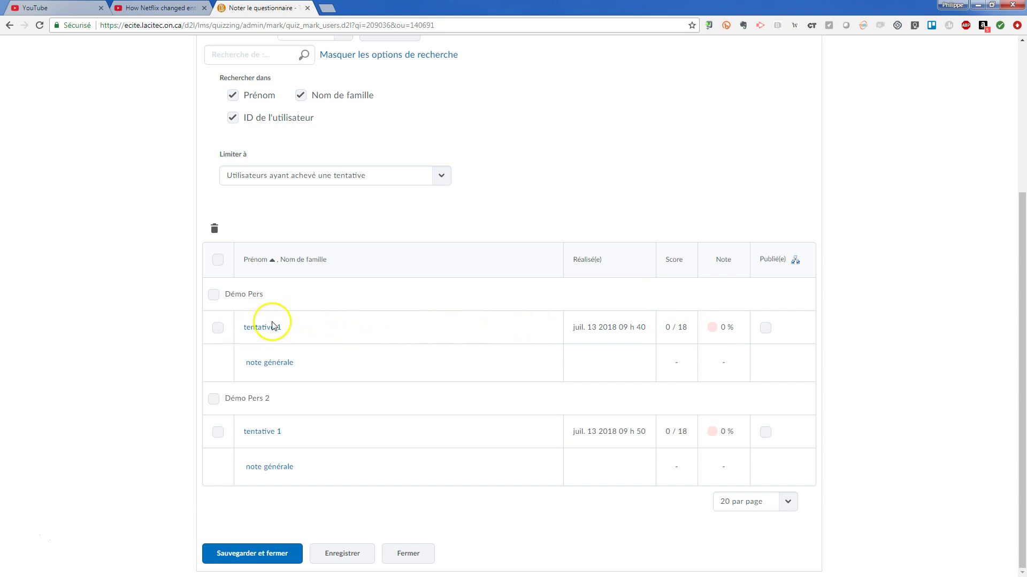
pyautogui.click(262, 433)
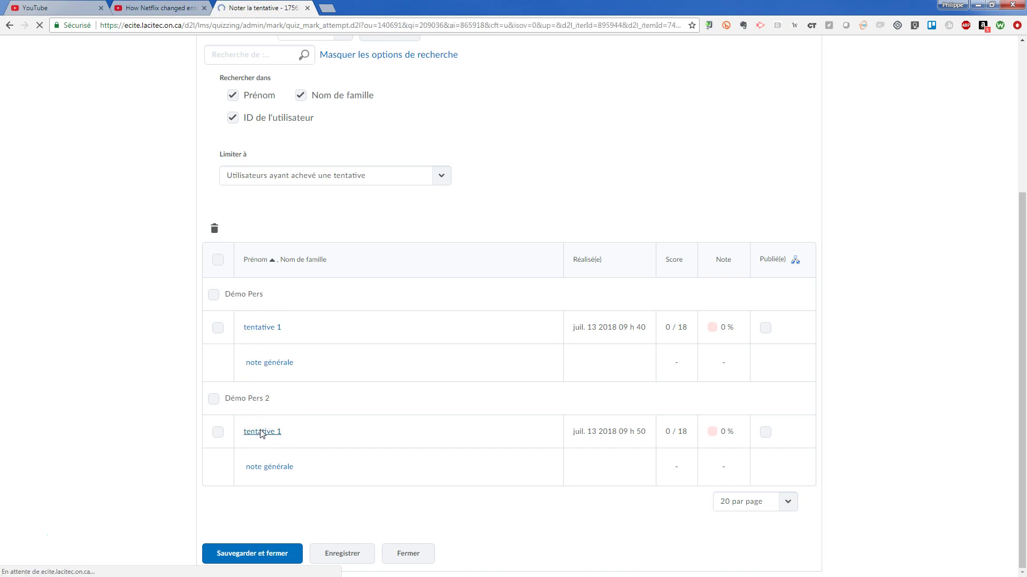
pyautogui.scroll(-2, 398, 336)
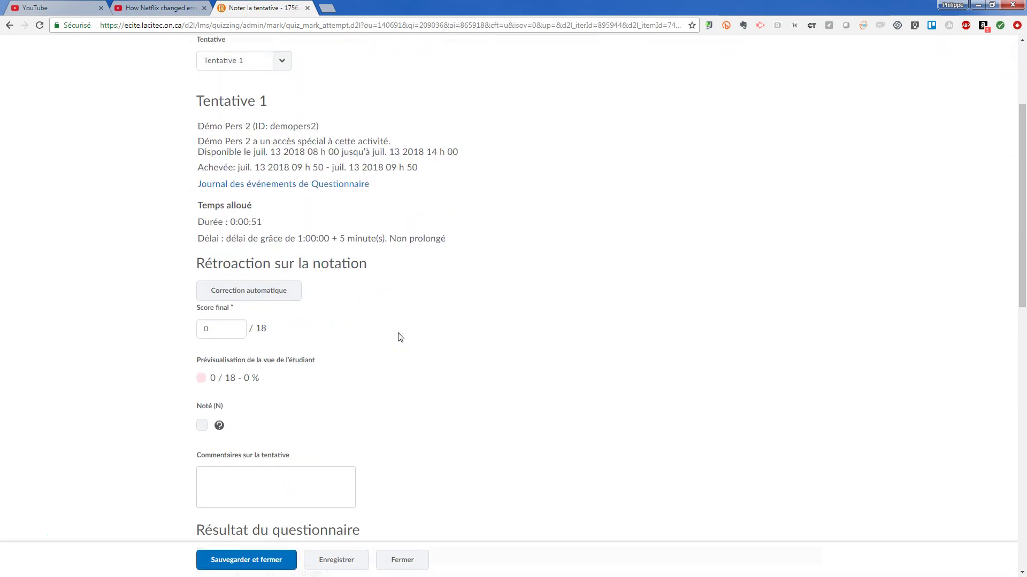
# Set the score of Question 1 to 2 out of 2 in the participant's attempt.
pyautogui.scroll(-7, 399, 336)
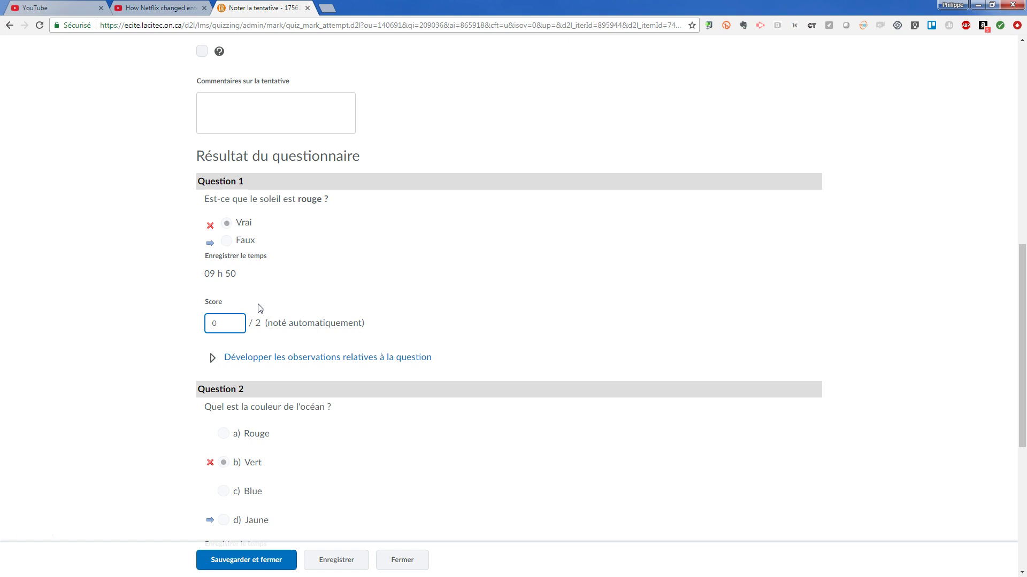
pyautogui.click(239, 275)
pyautogui.click(226, 320)
pyautogui.click(224, 327)
# Expand the observations for Question 1 and open the Rétroaction editor.
pyautogui.scroll(-1, 279, 337)
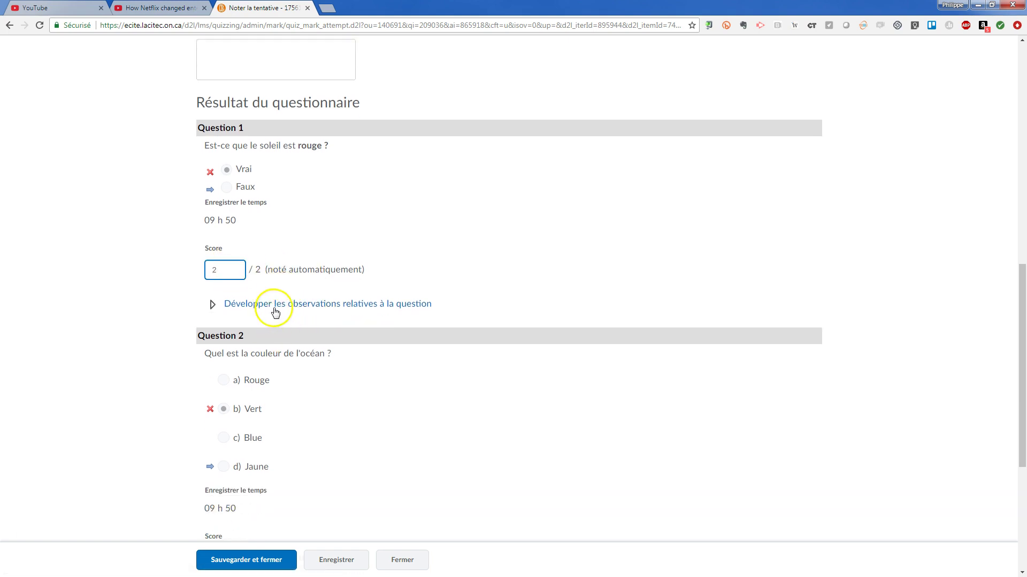
pyautogui.click(275, 312)
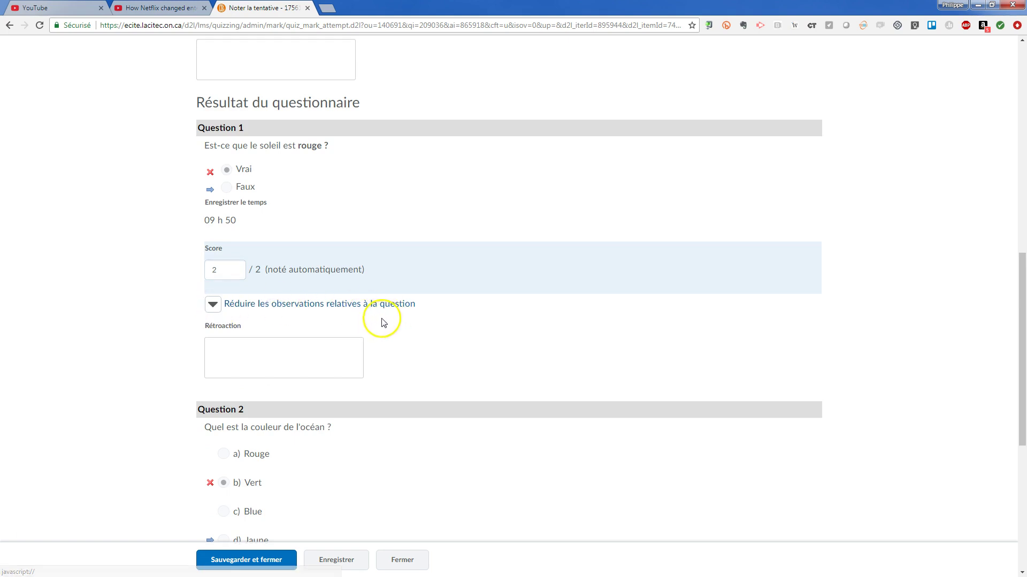
pyautogui.click(243, 355)
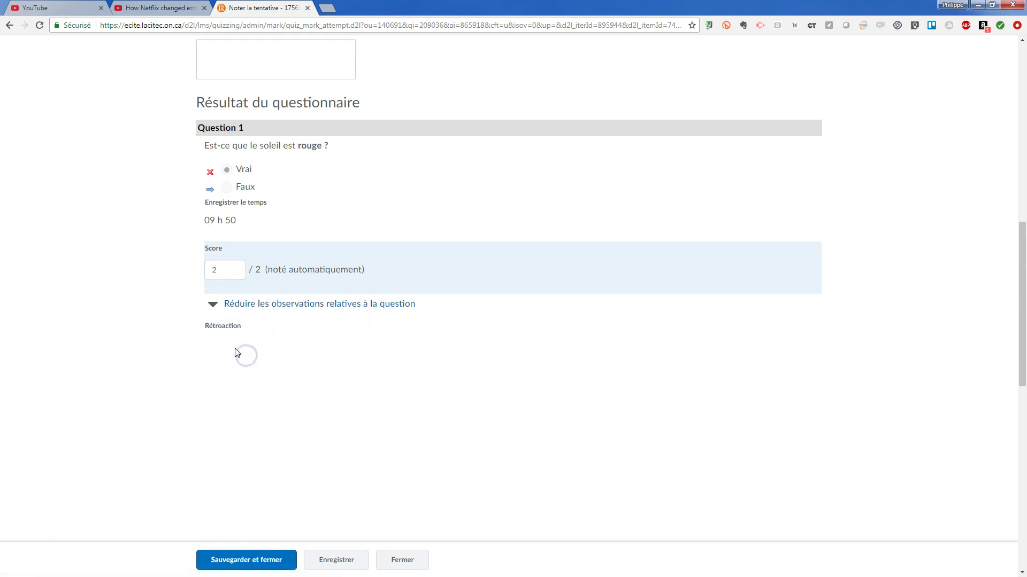
pyautogui.click(246, 387)
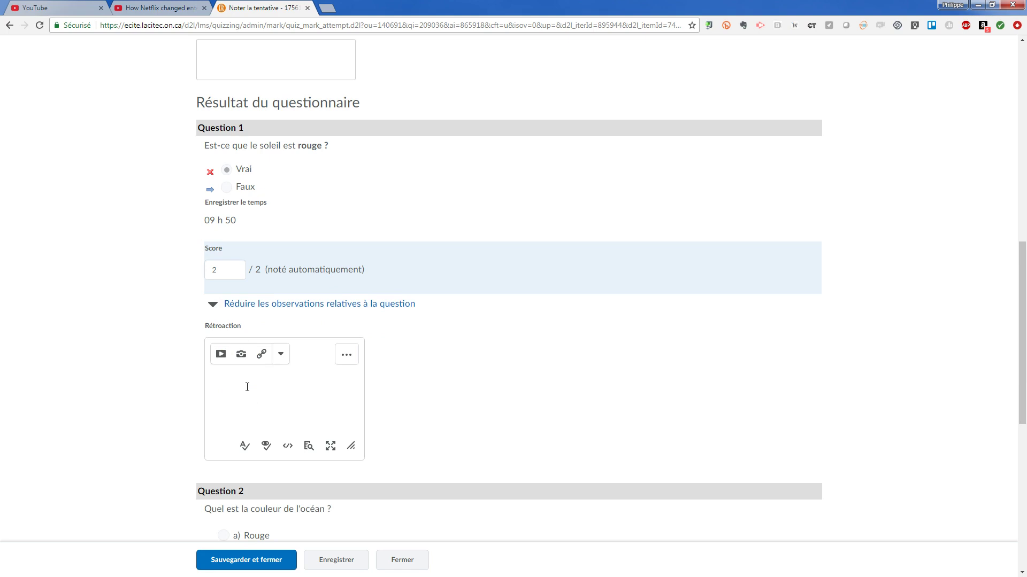
# Examine the written answer to Question 3 and open its Rétroaction editor under the question's observations.
pyautogui.scroll(-5, 302, 354)
pyautogui.scroll(-3, 262, 229)
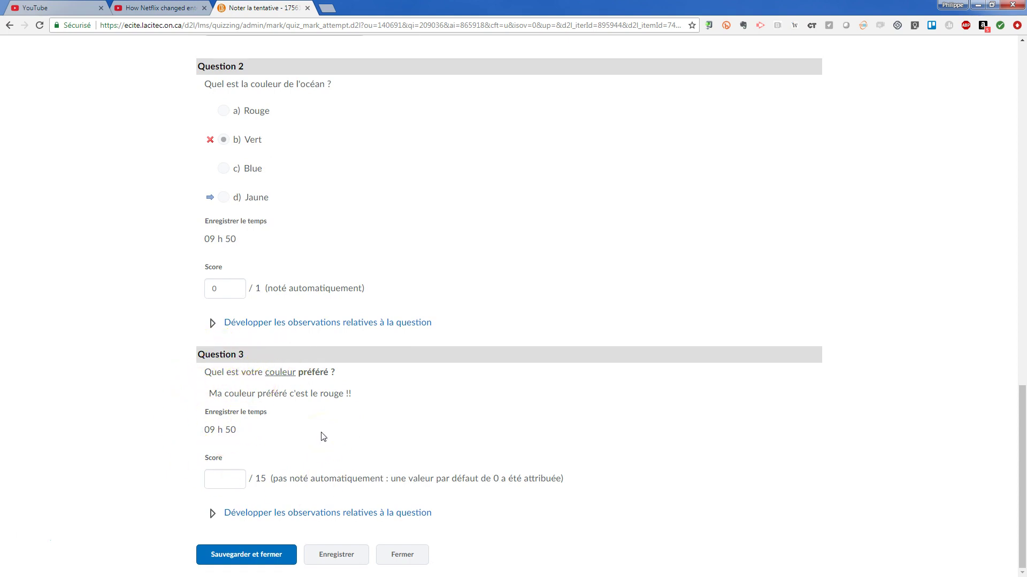
pyautogui.moveTo(206, 393); pyautogui.dragTo(350, 394)
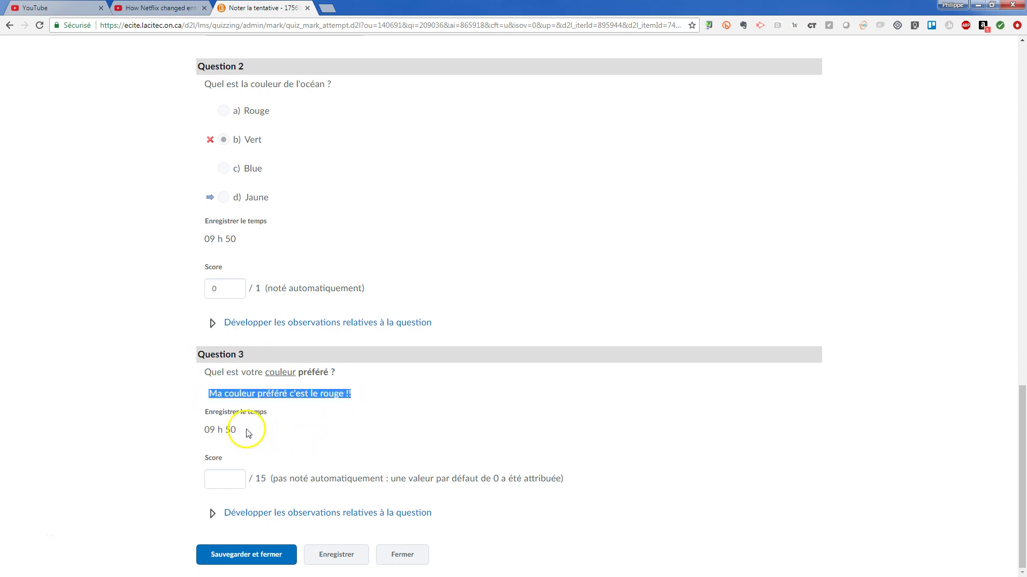
pyautogui.click(289, 515)
pyautogui.scroll(-2, 378, 440)
pyautogui.click(246, 487)
pyautogui.scroll(-2, 402, 470)
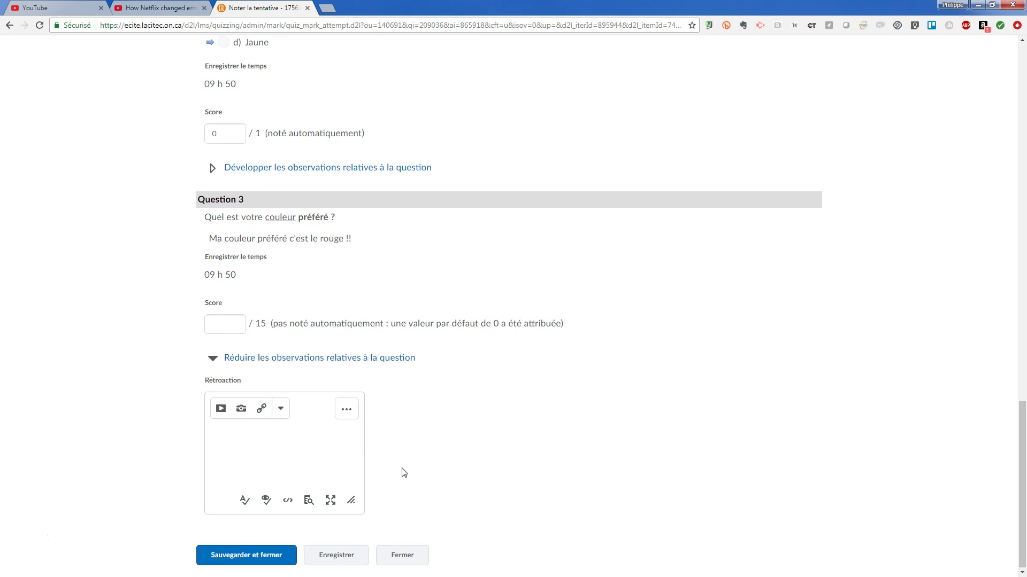
# Check the attempt's final score, then save and close the attempt.
pyautogui.scroll(15, 403, 473)
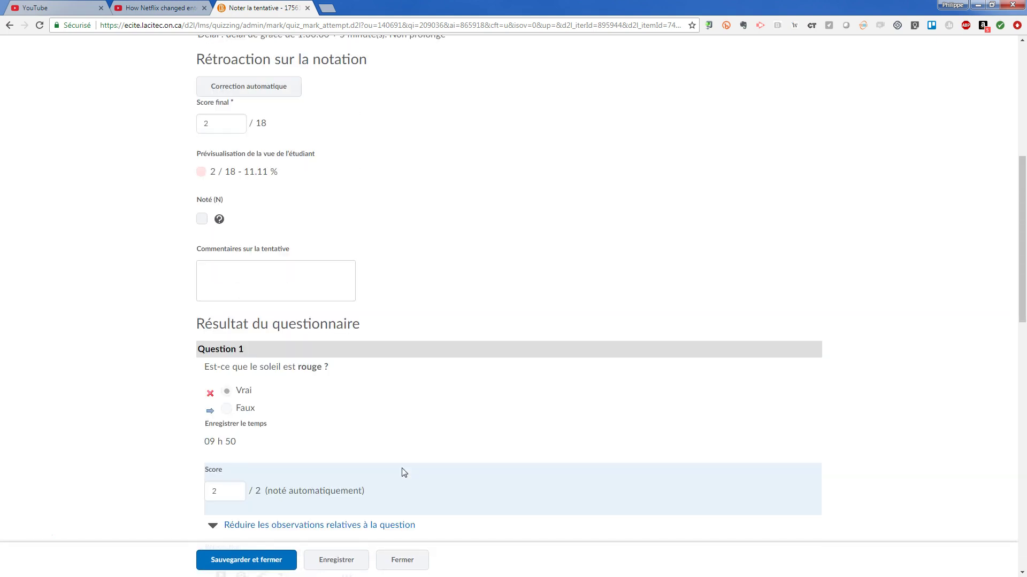
pyautogui.scroll(7, 374, 411)
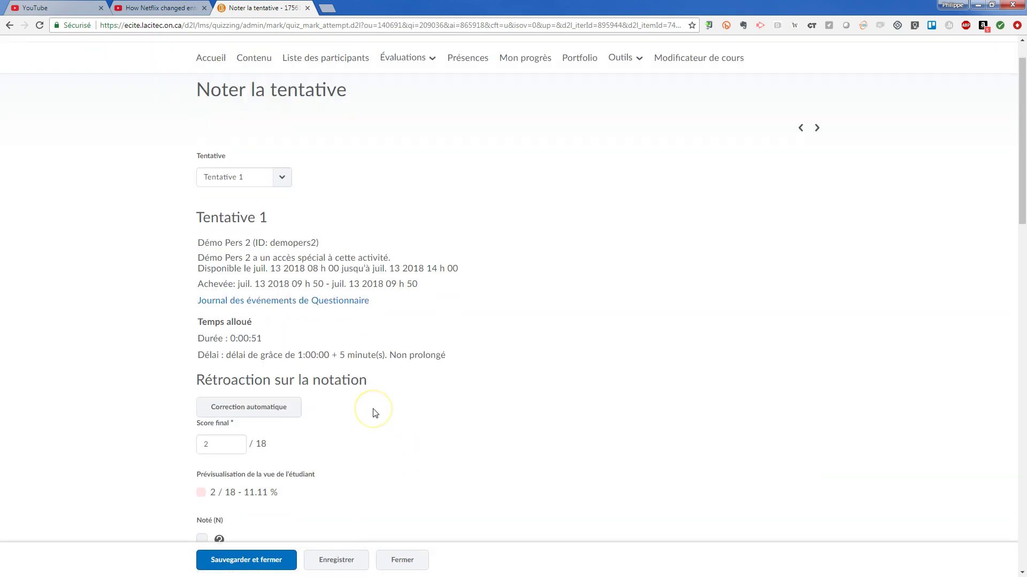
pyautogui.click(251, 561)
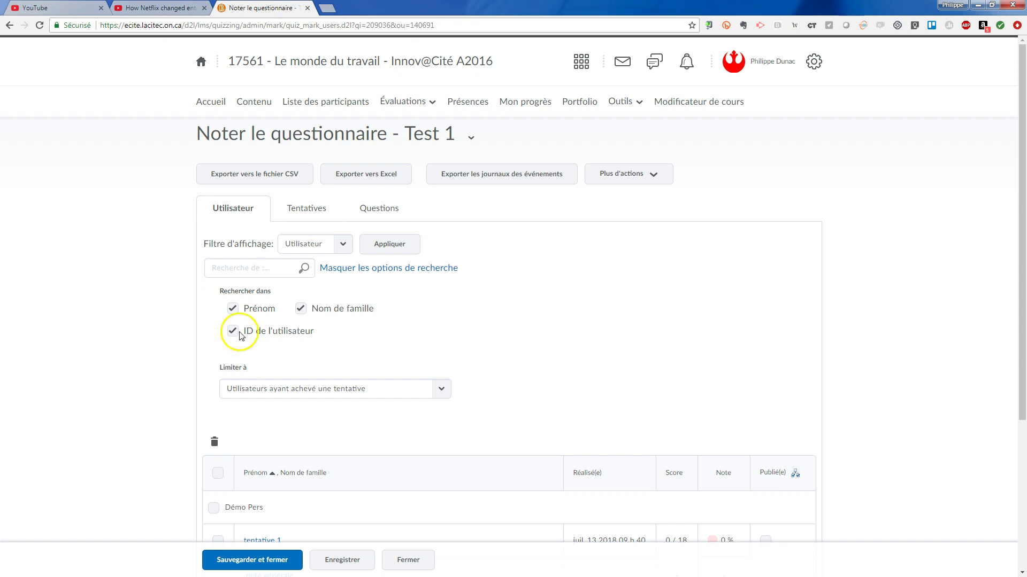
# Open question Q3, "Quel est votre couleur préféré ?", to grade its individual responses question by question.
pyautogui.scroll(-3, 289, 321)
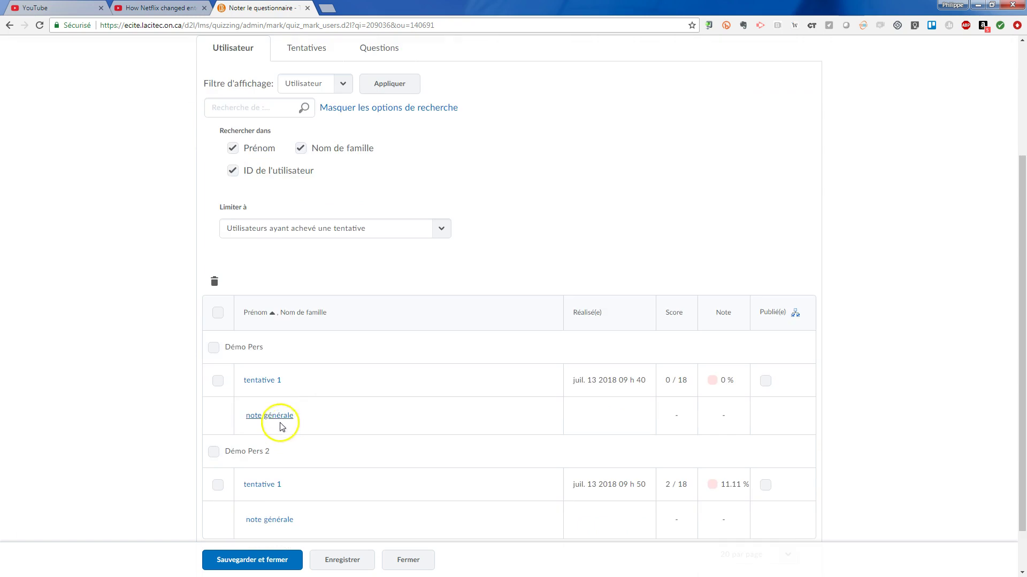
pyautogui.scroll(3, 339, 367)
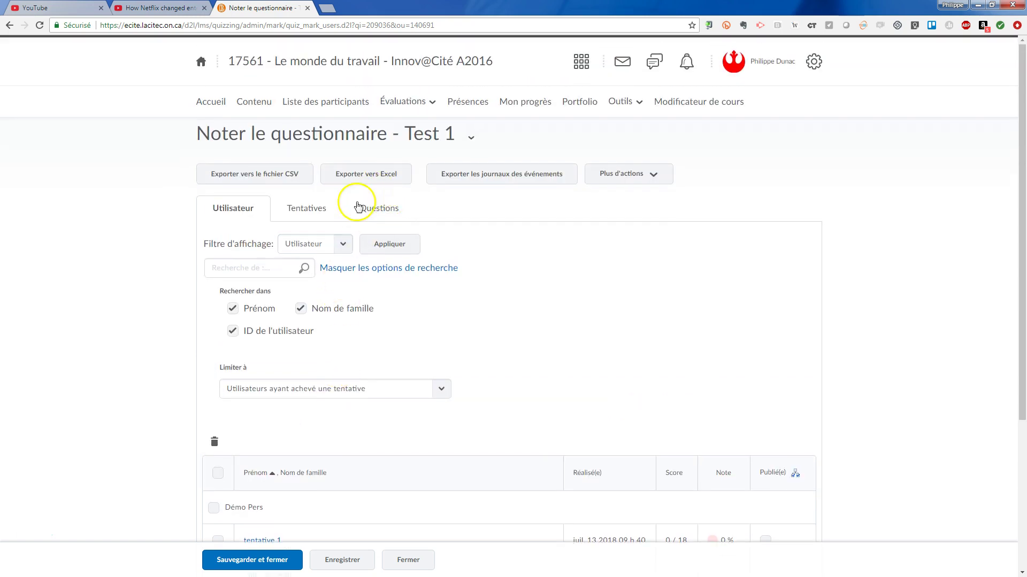
pyautogui.click(384, 211)
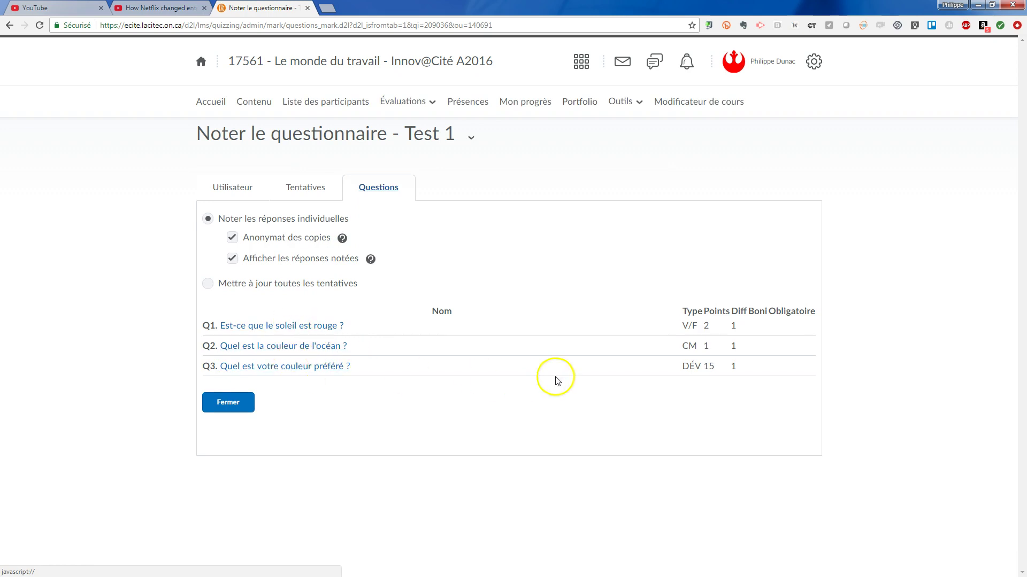
pyautogui.click(301, 369)
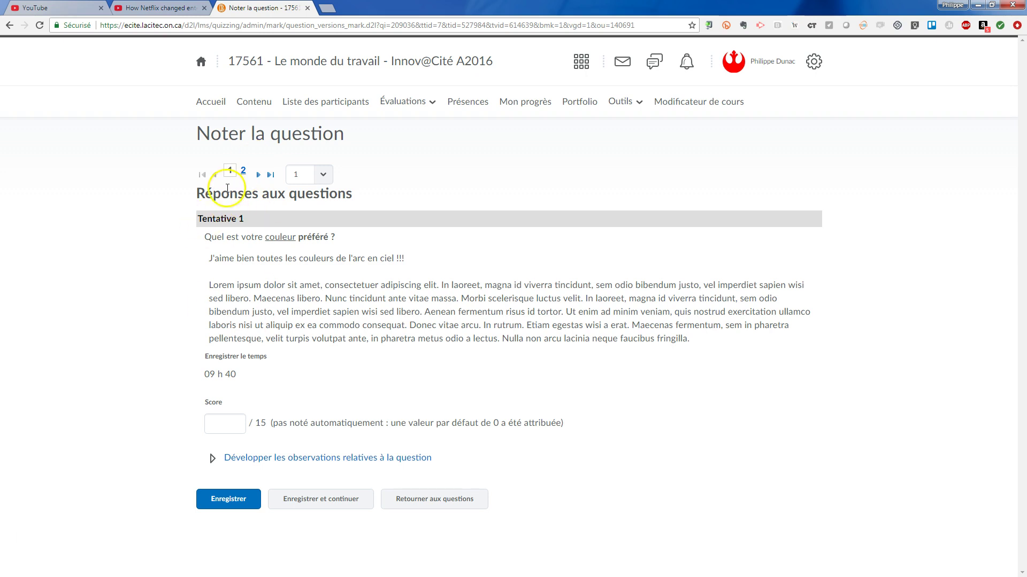
# Give the second attempt's answer a score of 10 out of 15 with the feedback "jhgvjhvj" and save it.
pyautogui.click(243, 172)
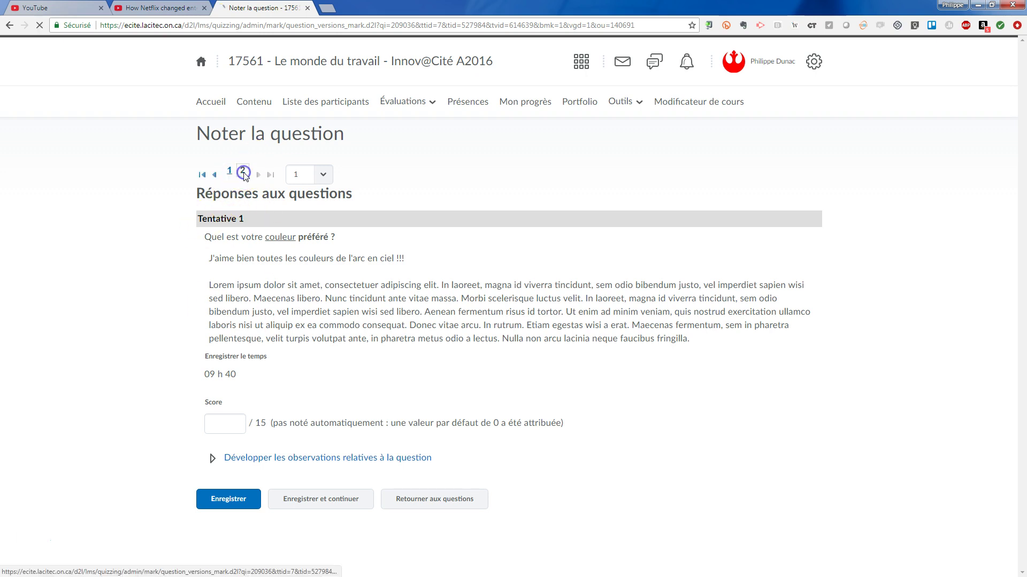
pyautogui.click(227, 344)
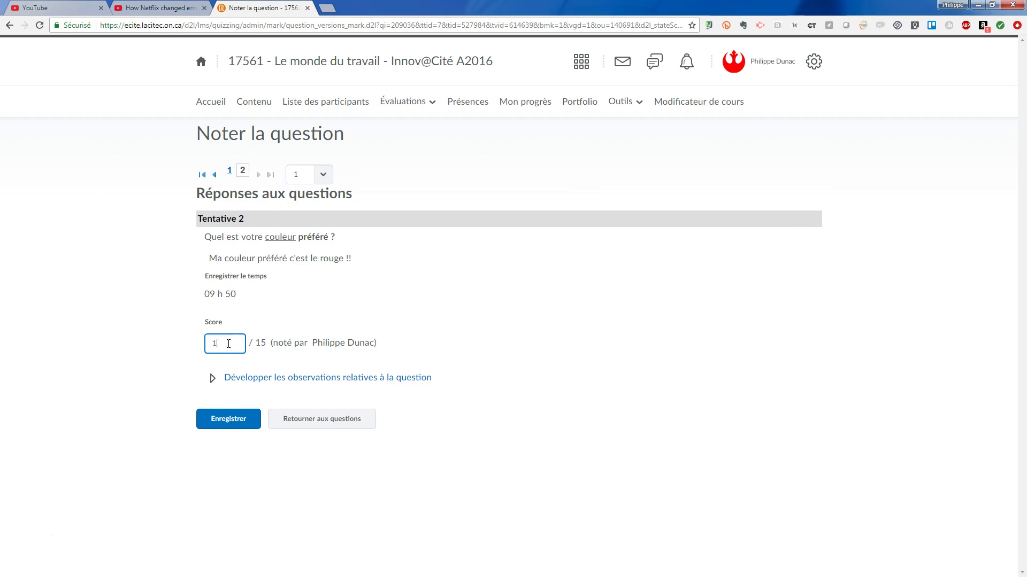
pyautogui.write('10')
pyautogui.click(252, 378)
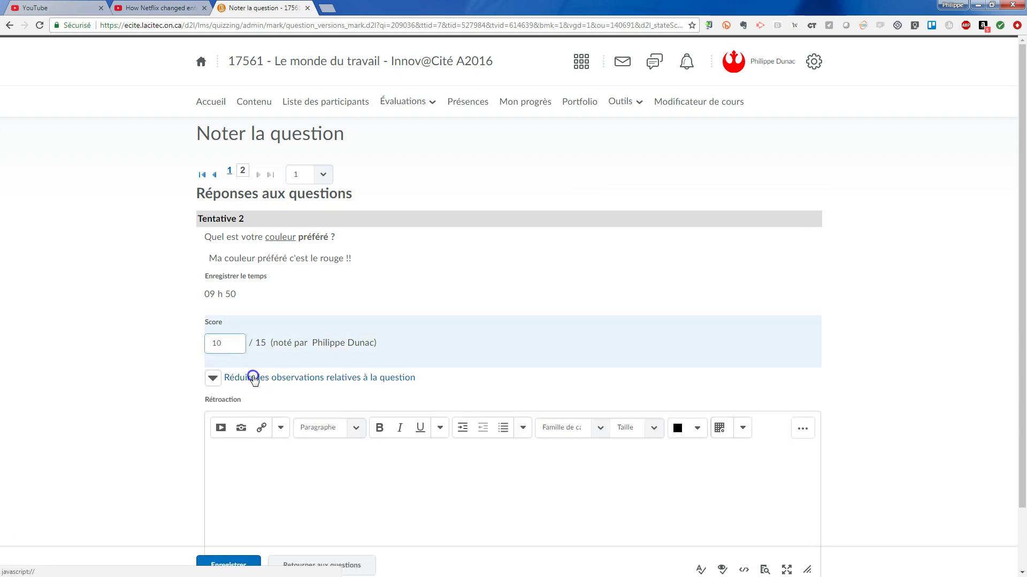
pyautogui.click(253, 495)
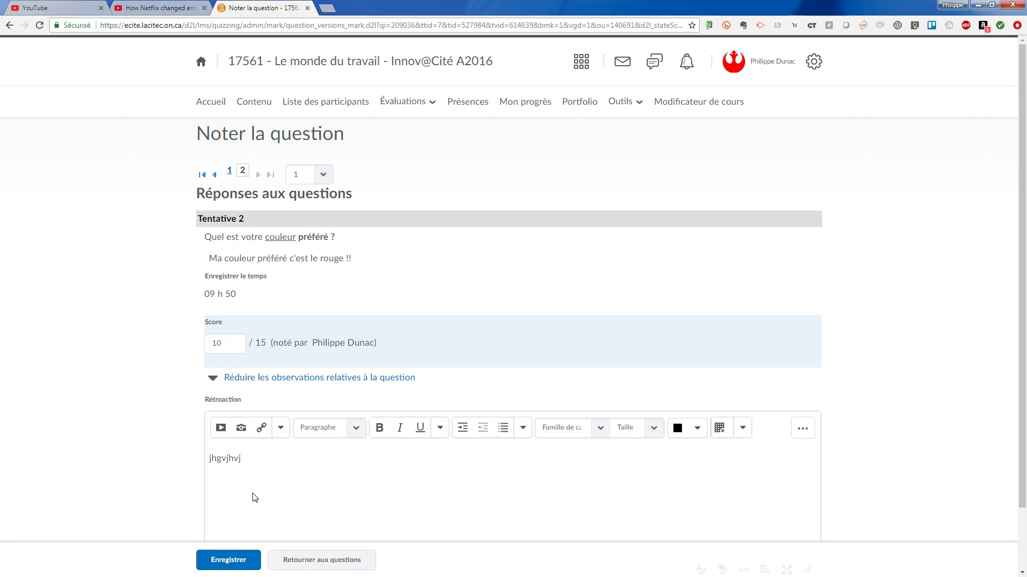
pyautogui.click(230, 560)
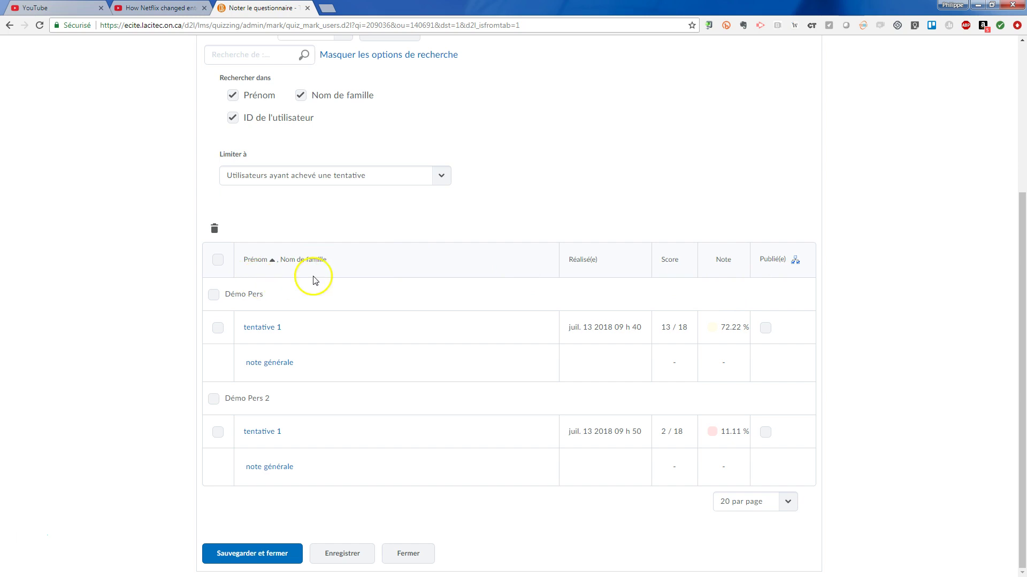
# Select all attempts in the user list of Test 1, mark them as published, and save and close.
pyautogui.hotkey('ctrl', '-')
pyautogui.scroll(-2, 399, 306)
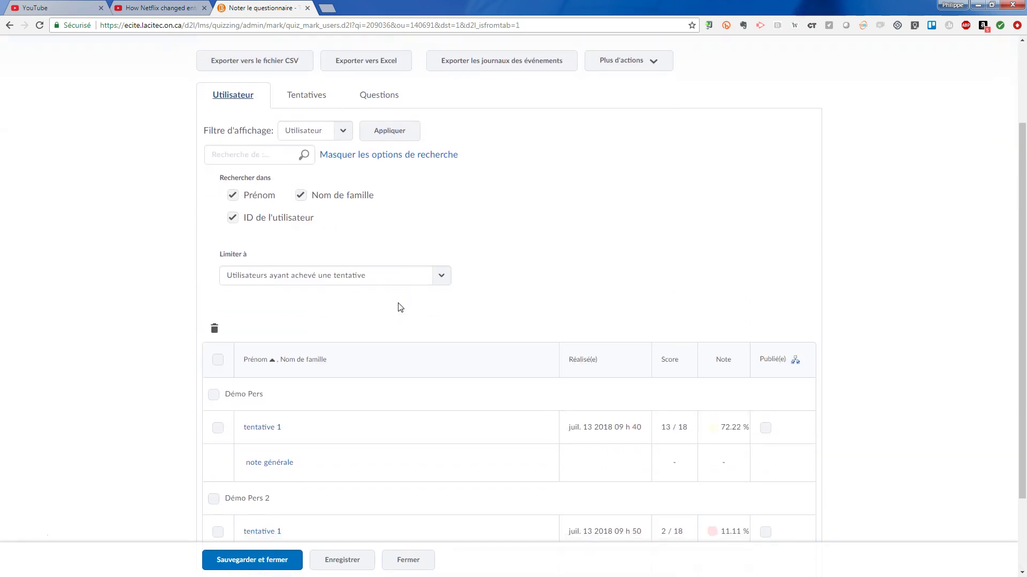
pyautogui.hotkey('ctrl', '+')
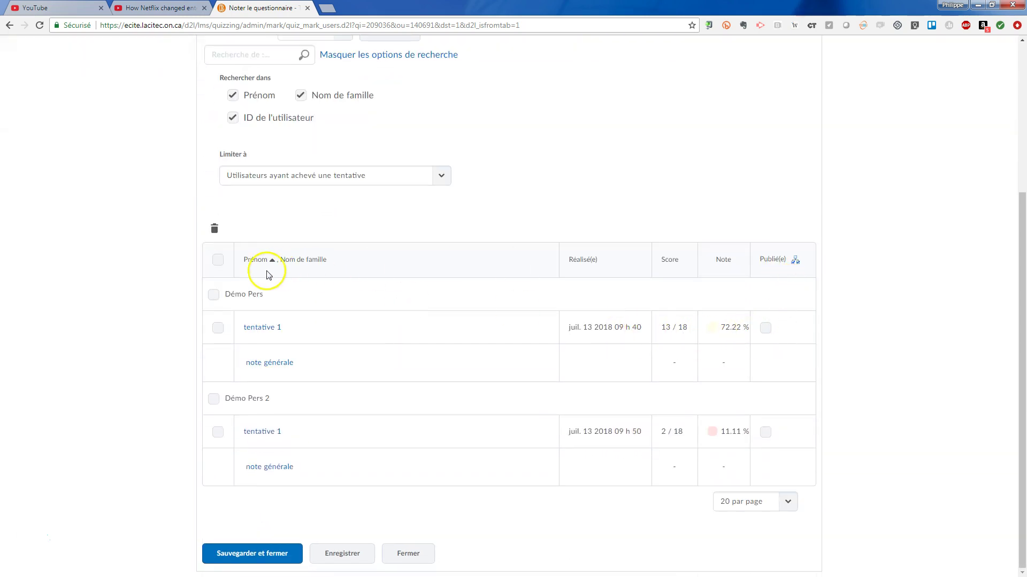
pyautogui.click(218, 260)
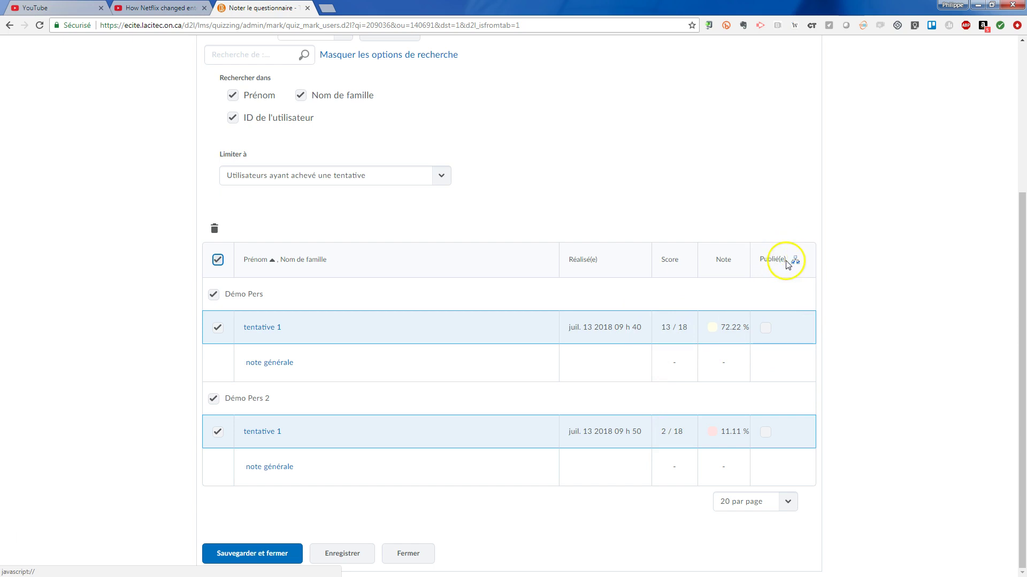
pyautogui.click(795, 261)
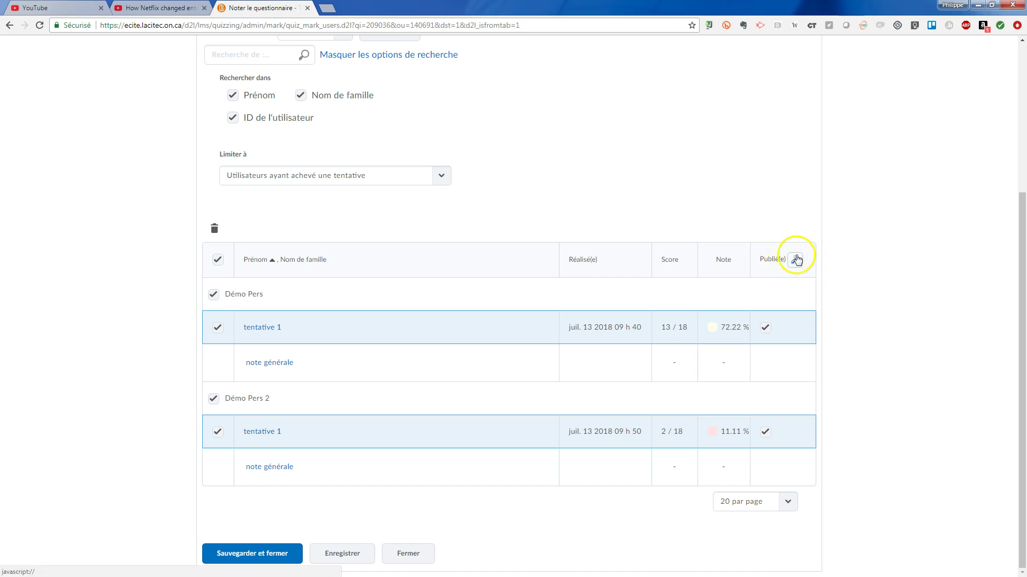
pyautogui.click(273, 552)
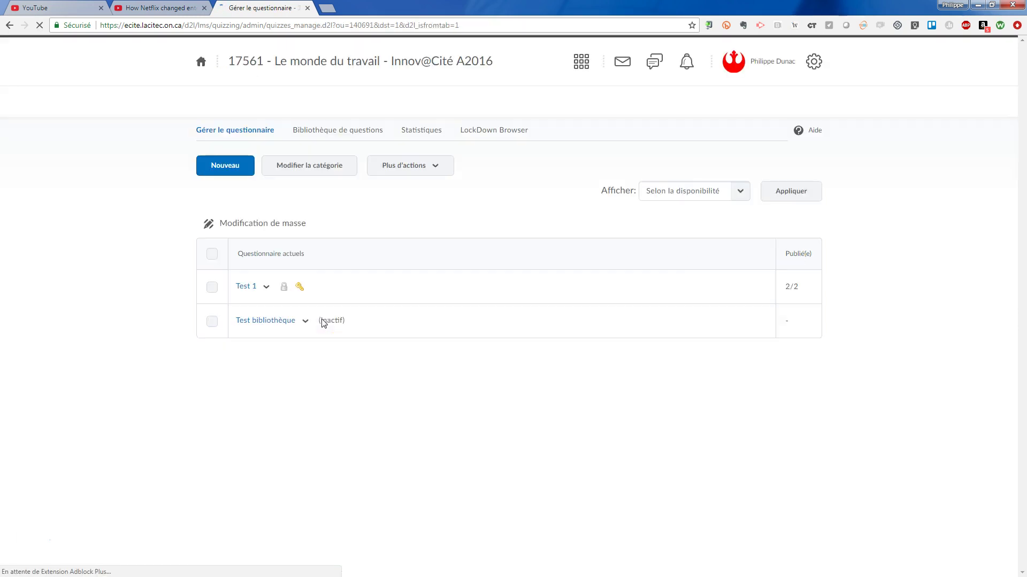